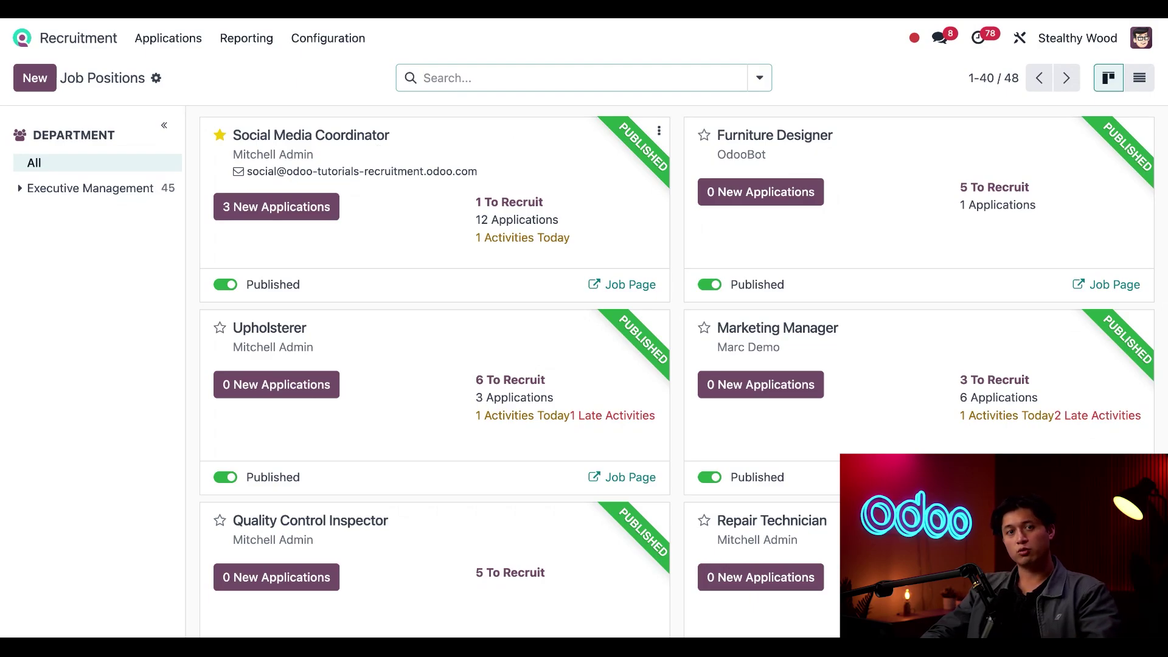
Open the Social Media Coordinator job position's configuration form from its card menu.
left_click(658, 134)
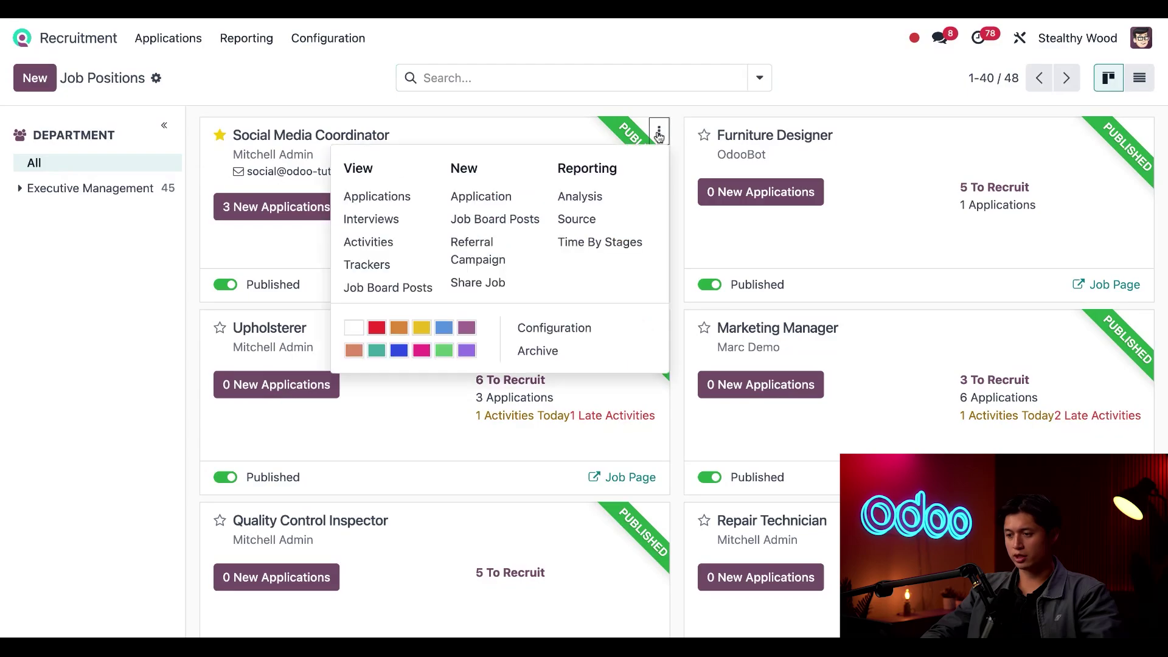
left_click(591, 335)
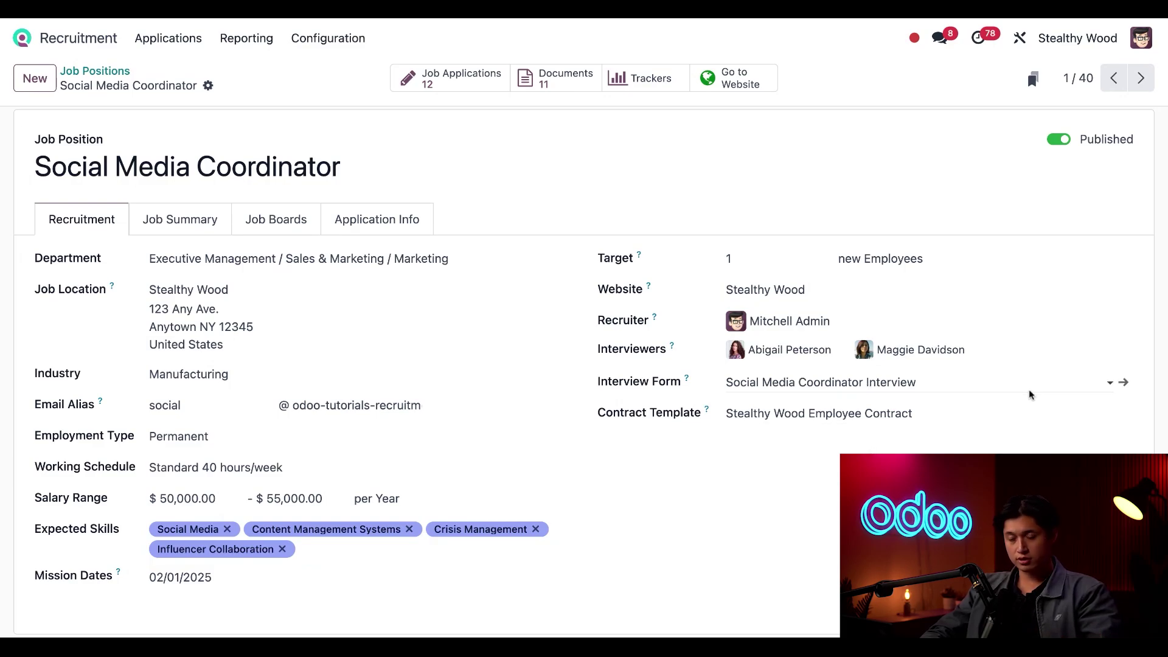
Open the linked Social Media Coordinator Interview survey and bring its Long-Form Questions into view.
left_click(1124, 386)
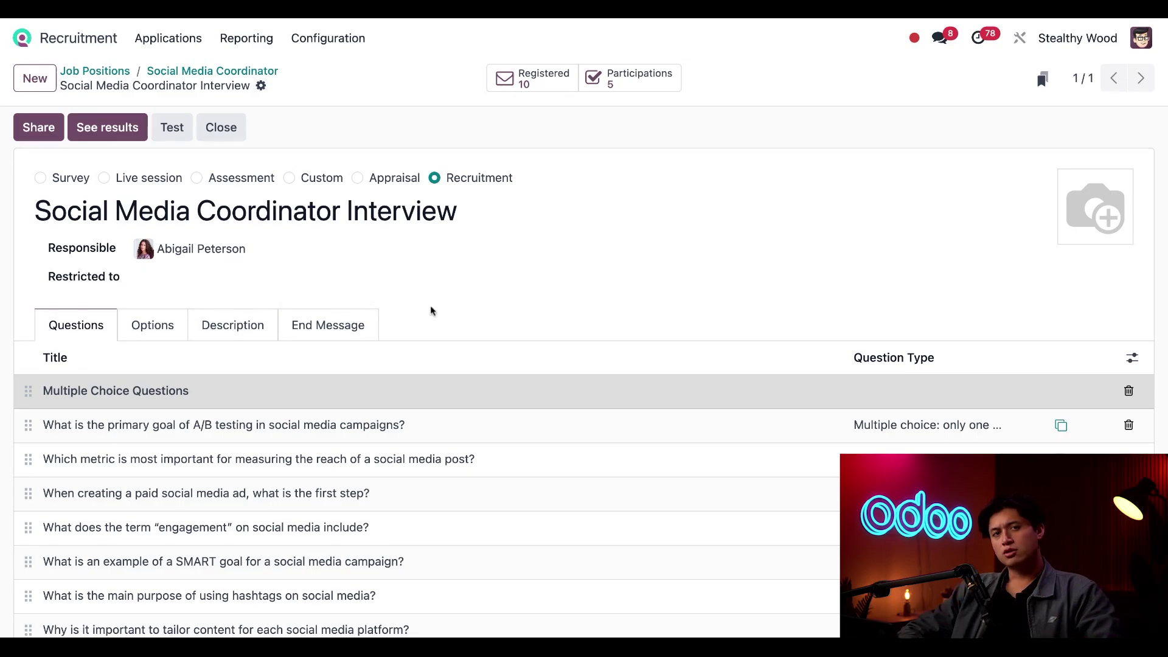
scroll(326, 359, "down", 1)
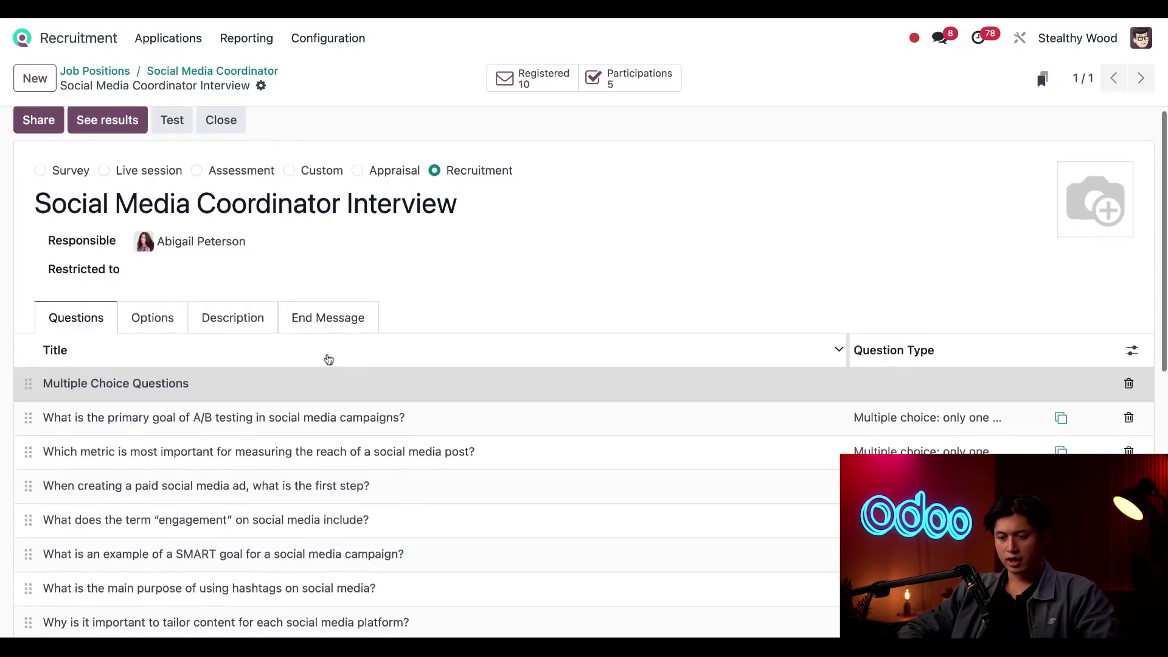
scroll(228, 404, "down", 10)
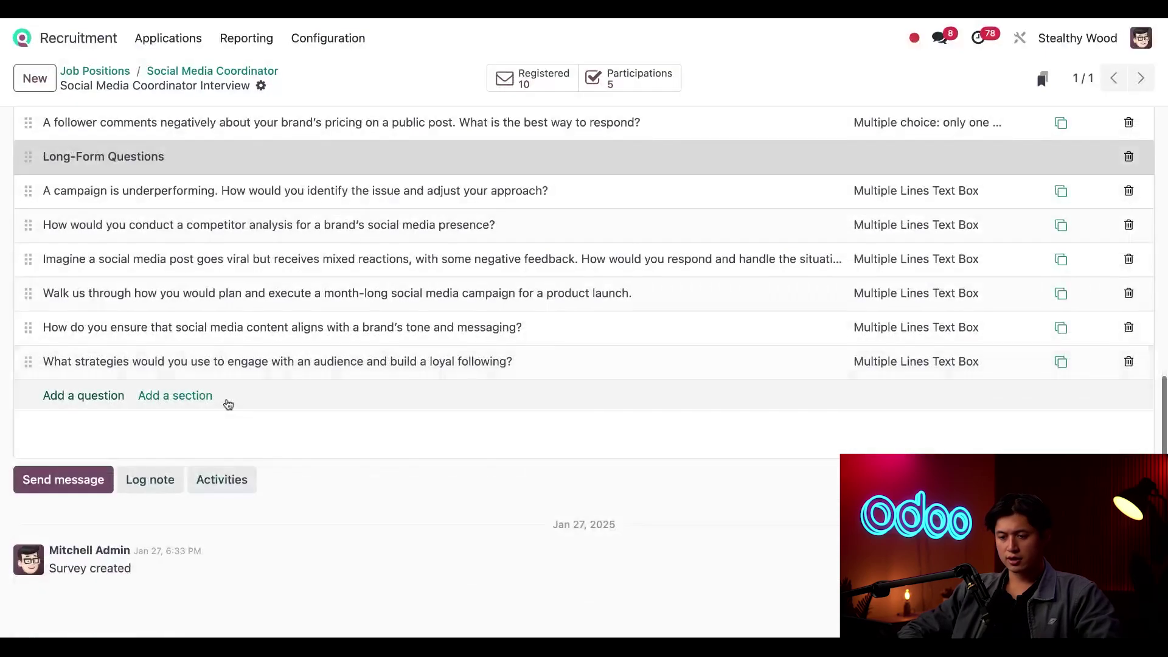
scroll(227, 404, "up", 1)
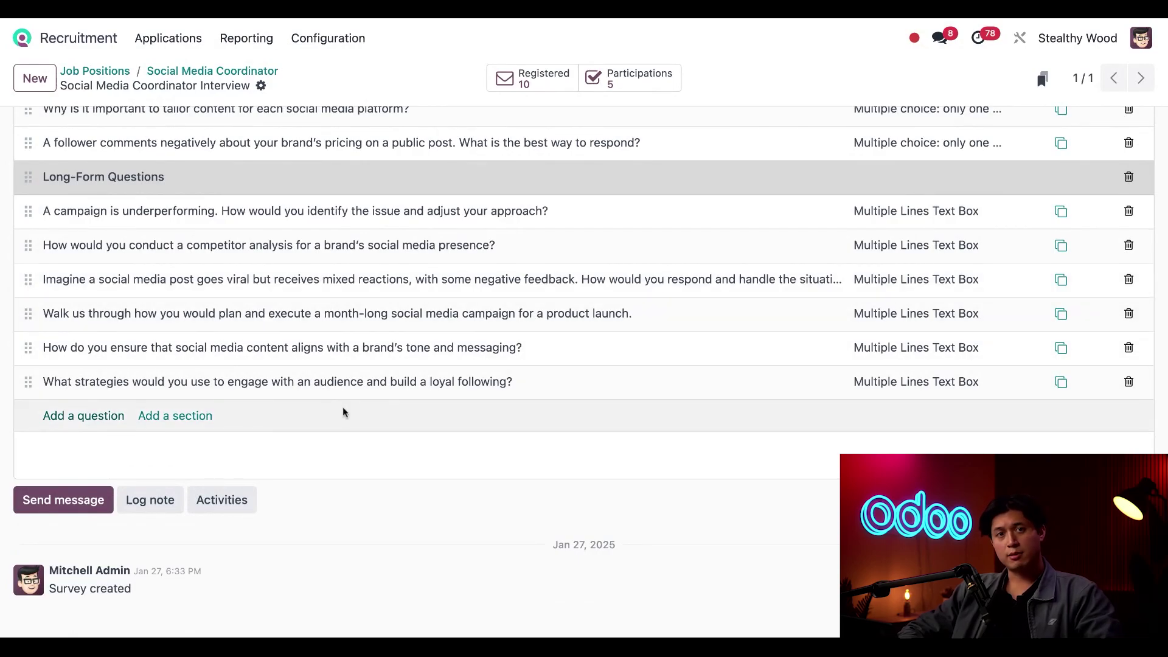
Add a new survey question titled 'How do you handle trolls?'.
left_click(82, 420)
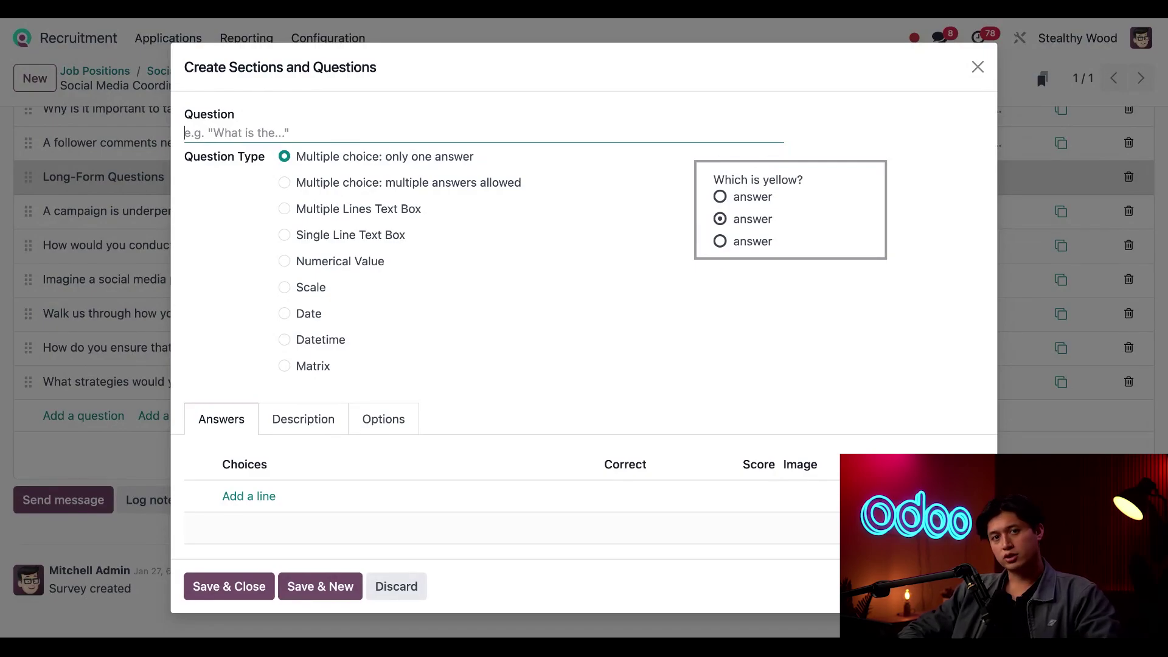
type("How ")
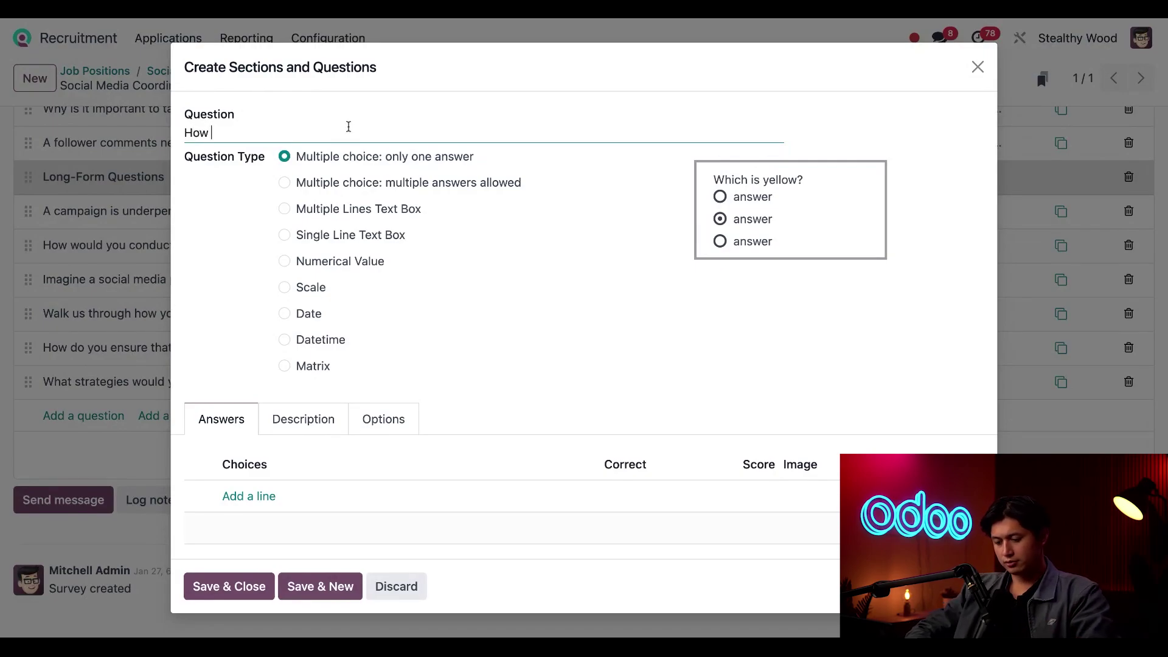
type("do you handle ")
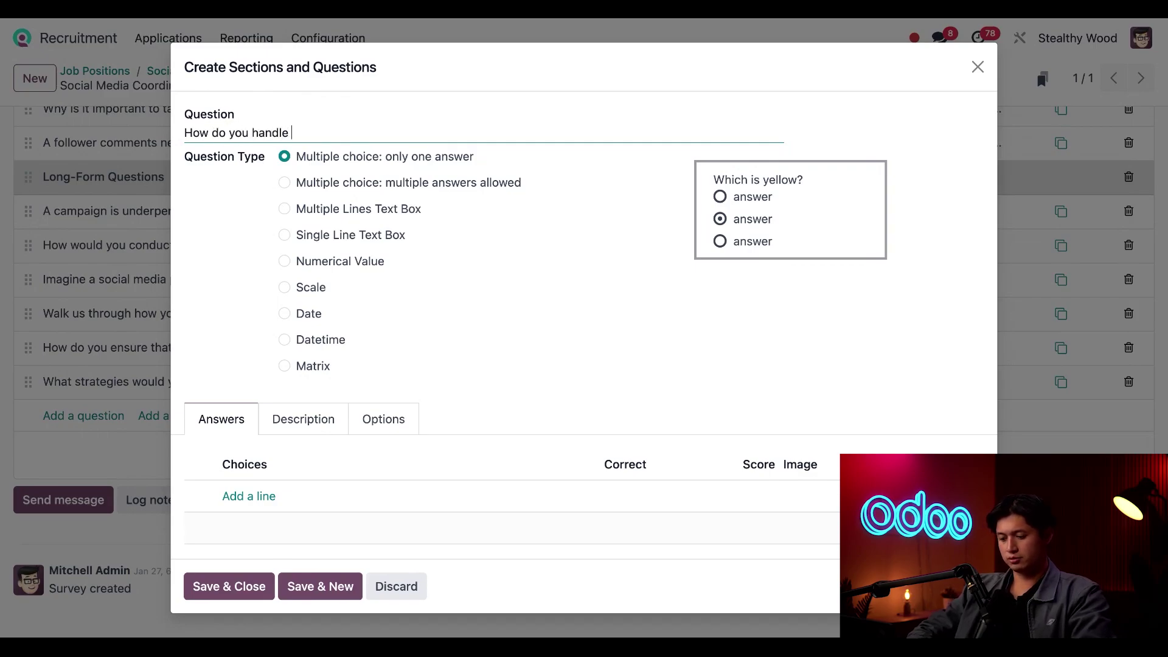
type("trolls?")
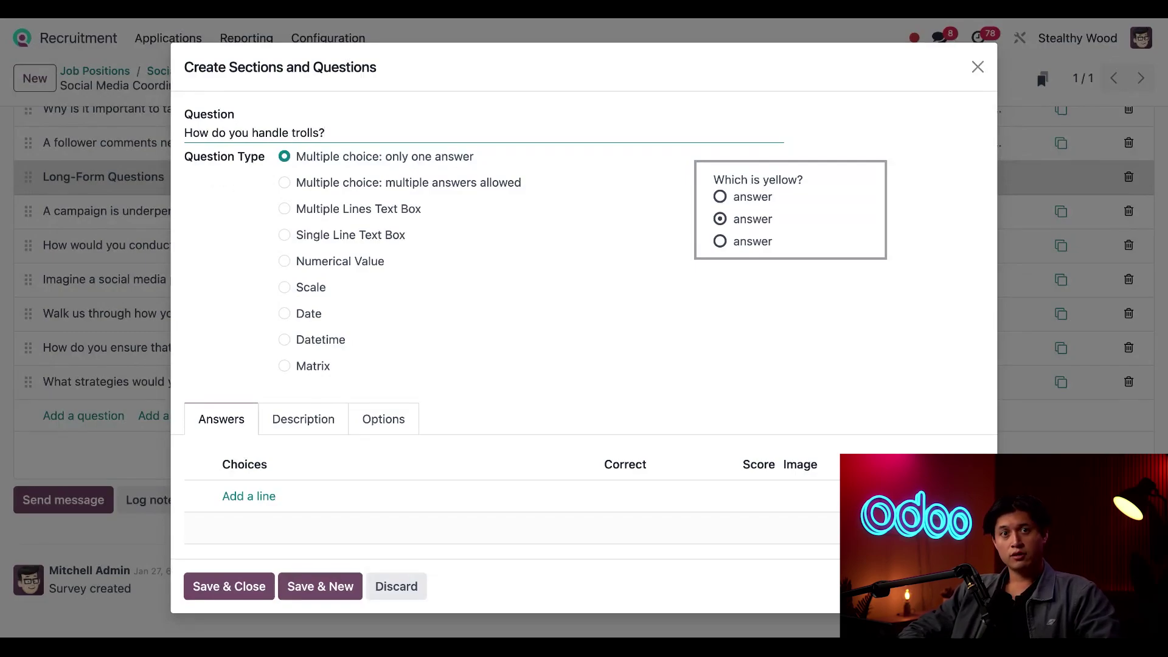
Make the trolls question a Multiple Lines Text Box and save it into the interview.
left_click(284, 209)
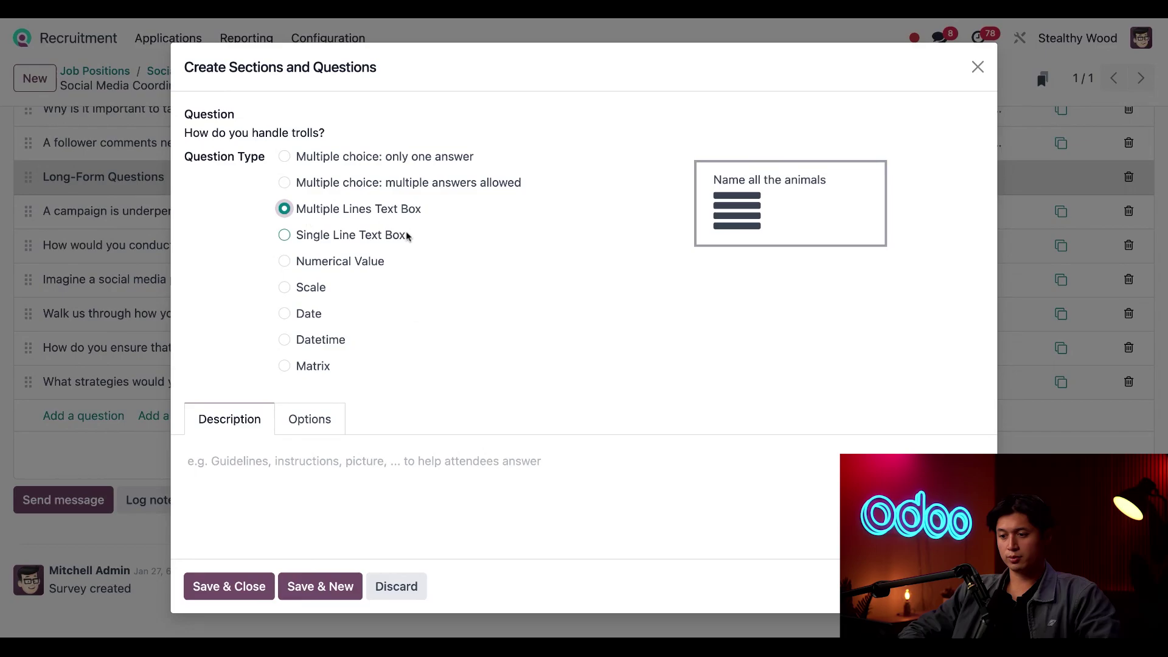
left_click(285, 288)
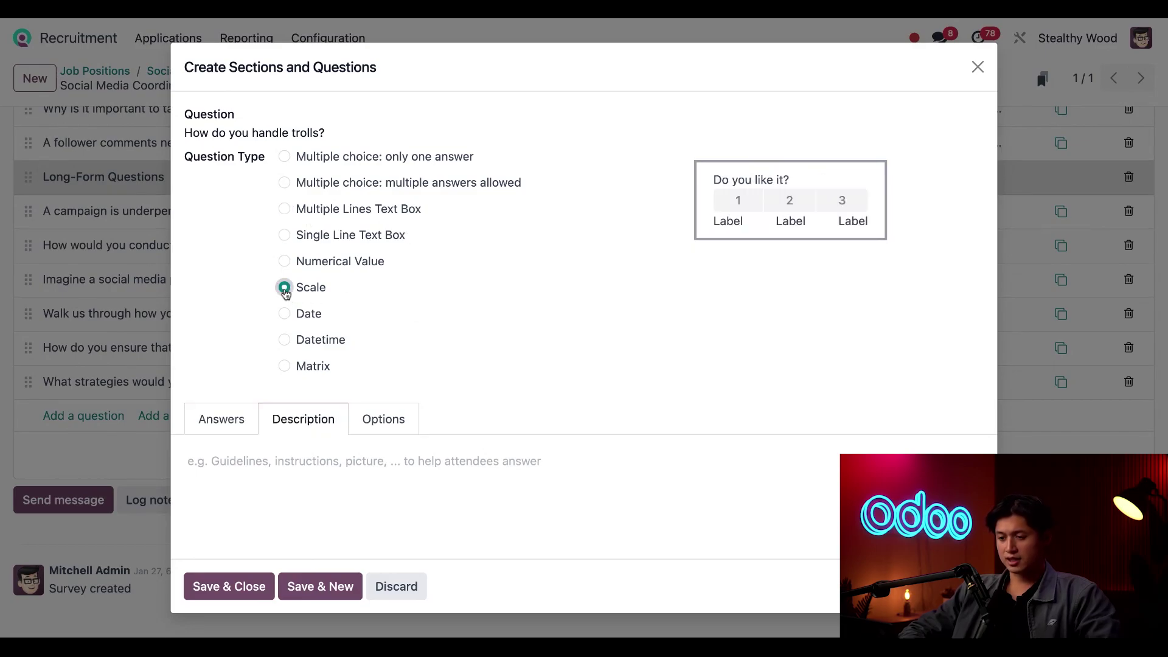
left_click(284, 367)
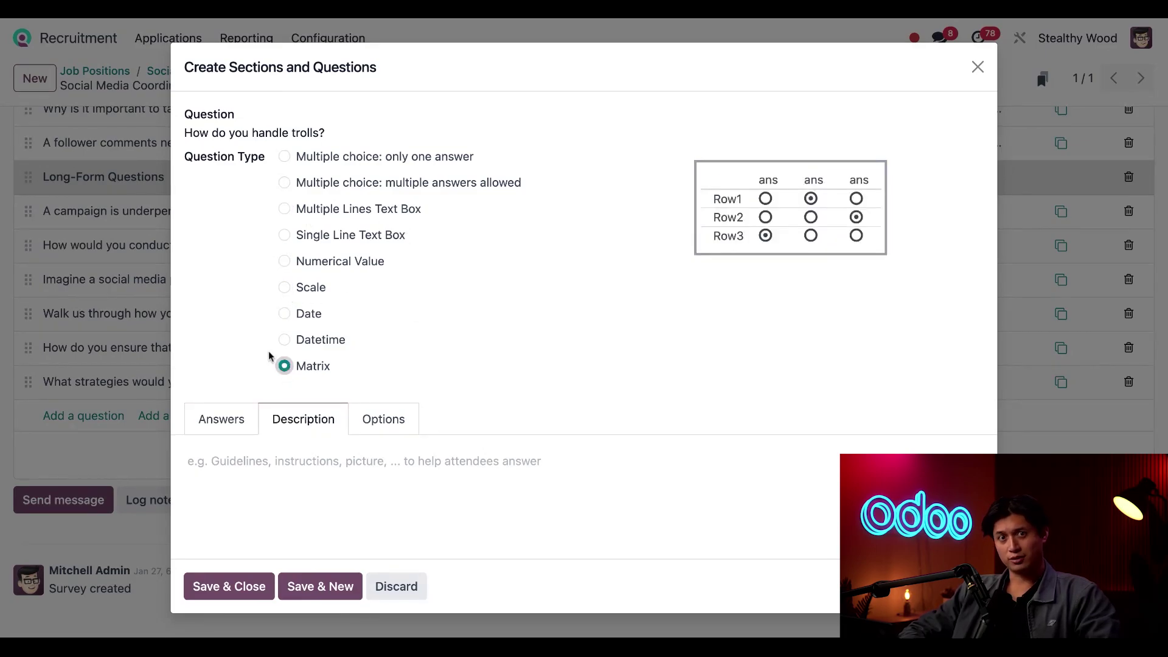
left_click(284, 209)
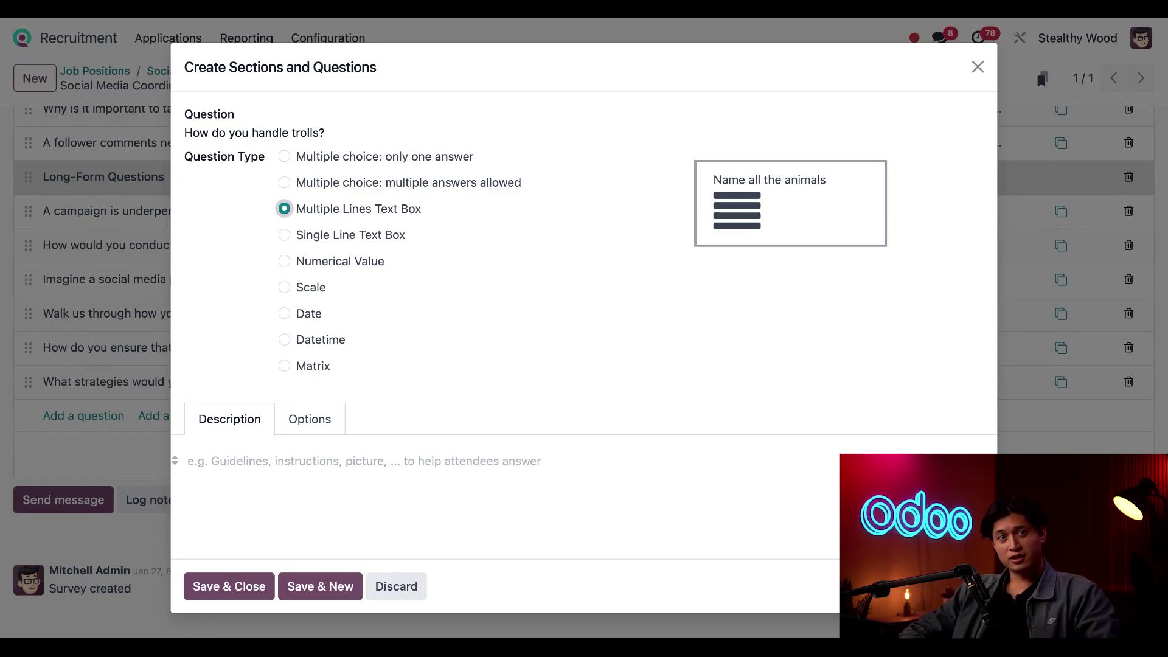
left_click(240, 587)
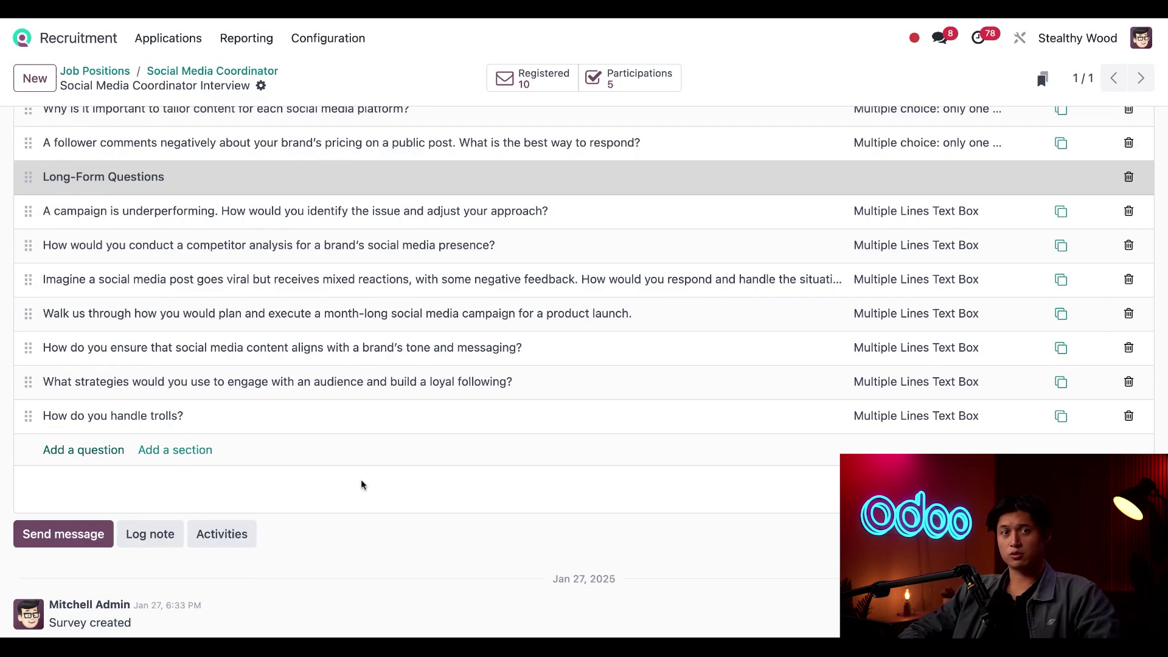
Review the survey Options: one page, 15:00 time limit, no scoring, invited-only access.
scroll(360, 479, "up", 10)
left_click(149, 335)
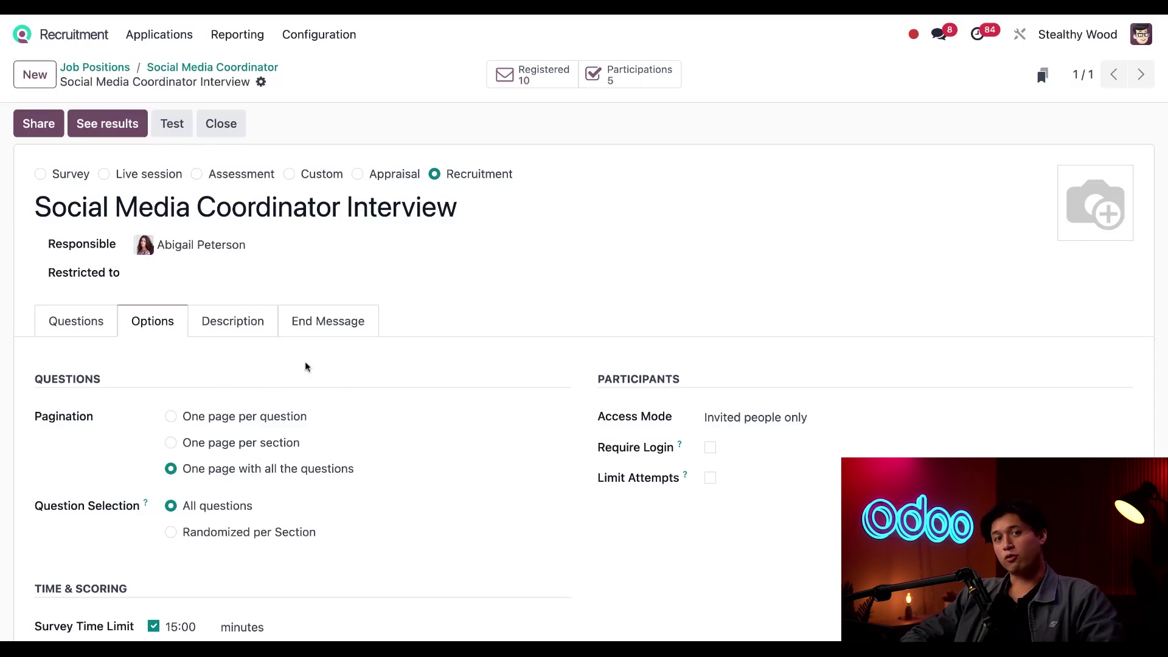
scroll(466, 482, "down", 3)
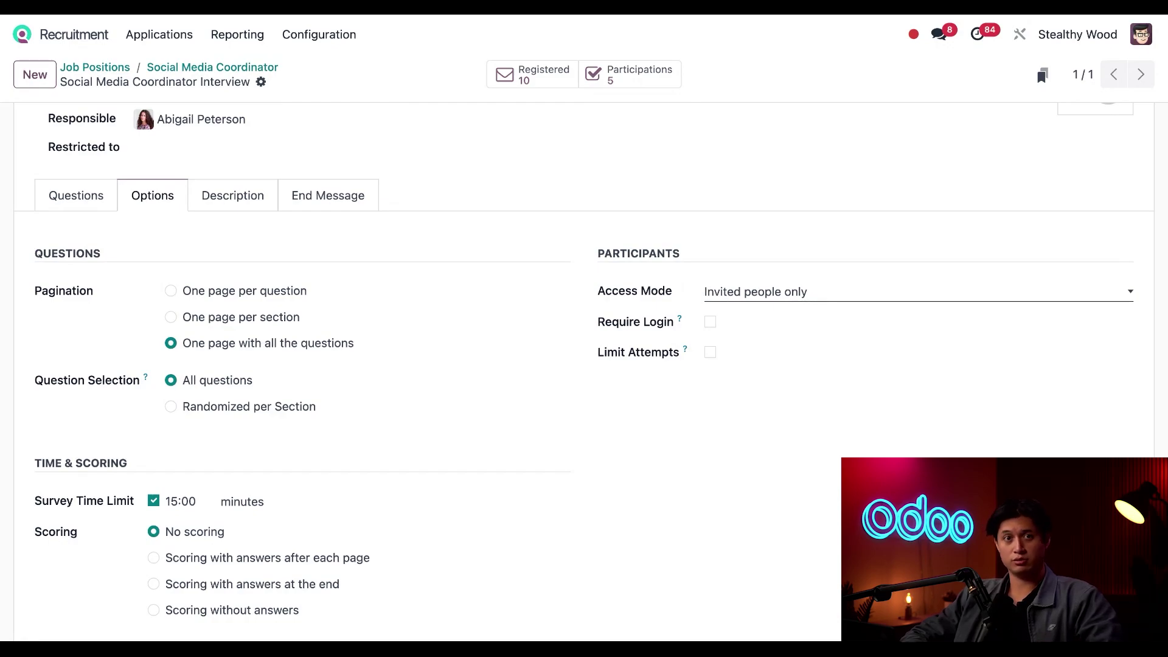
scroll(575, 307, "down", 5)
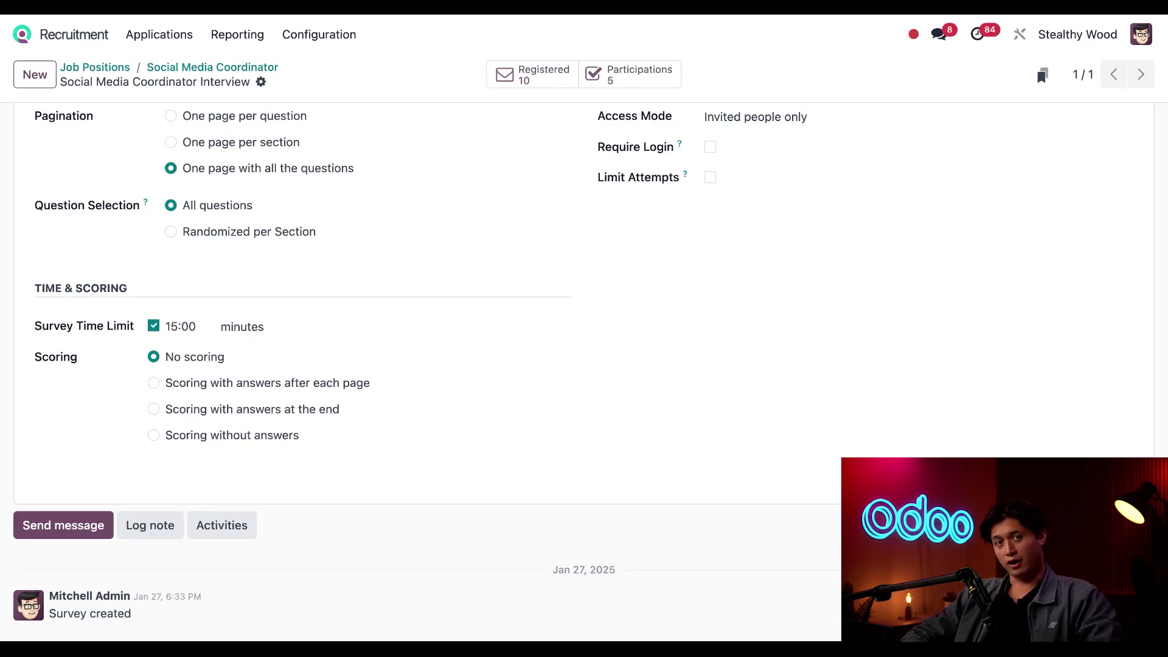
Return to the Social Media Coordinator job and list its applications by stage.
left_click(225, 74)
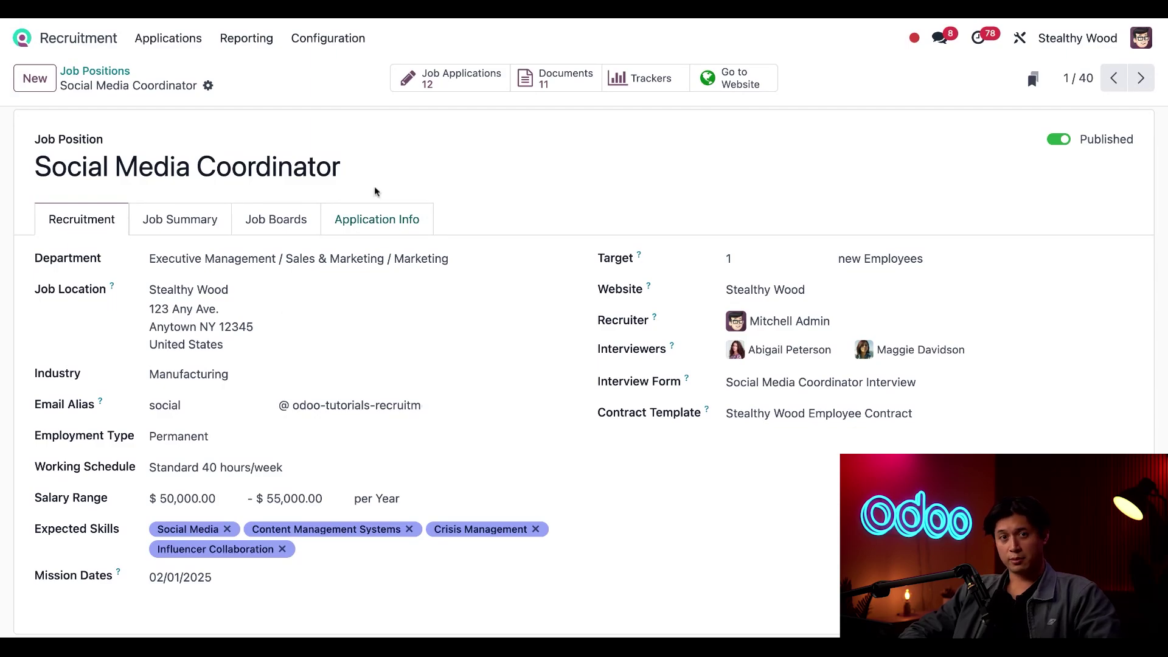
left_click(465, 87)
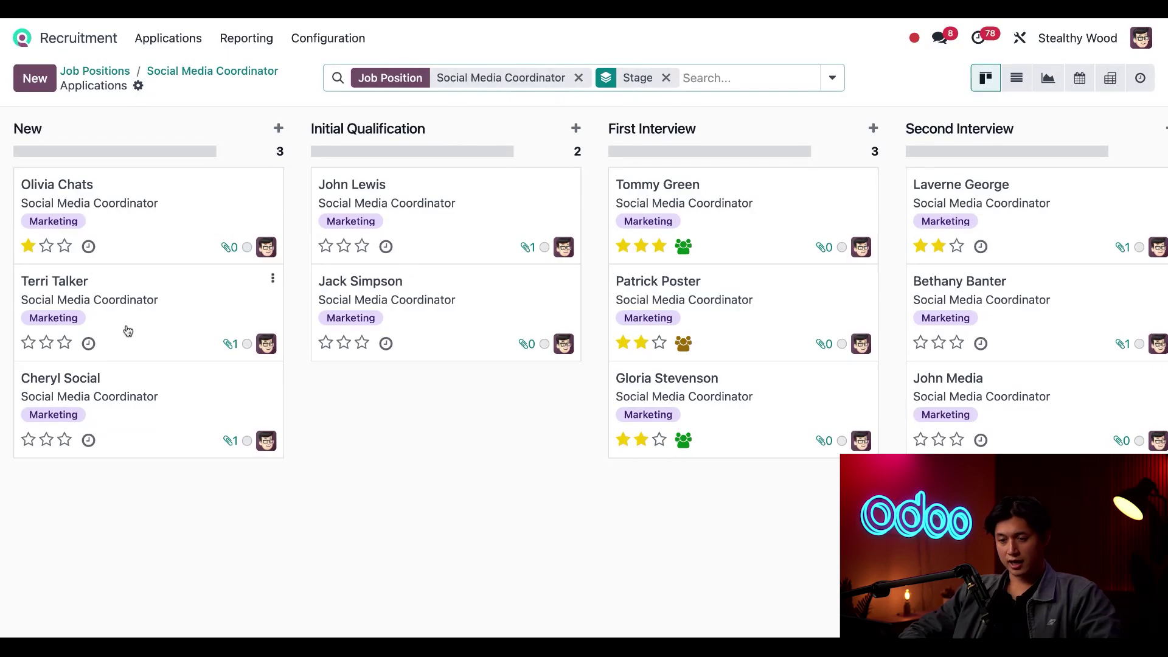
Open a New-stage applicant and start sending them the Social Media Coordinator Interview.
left_click(185, 327)
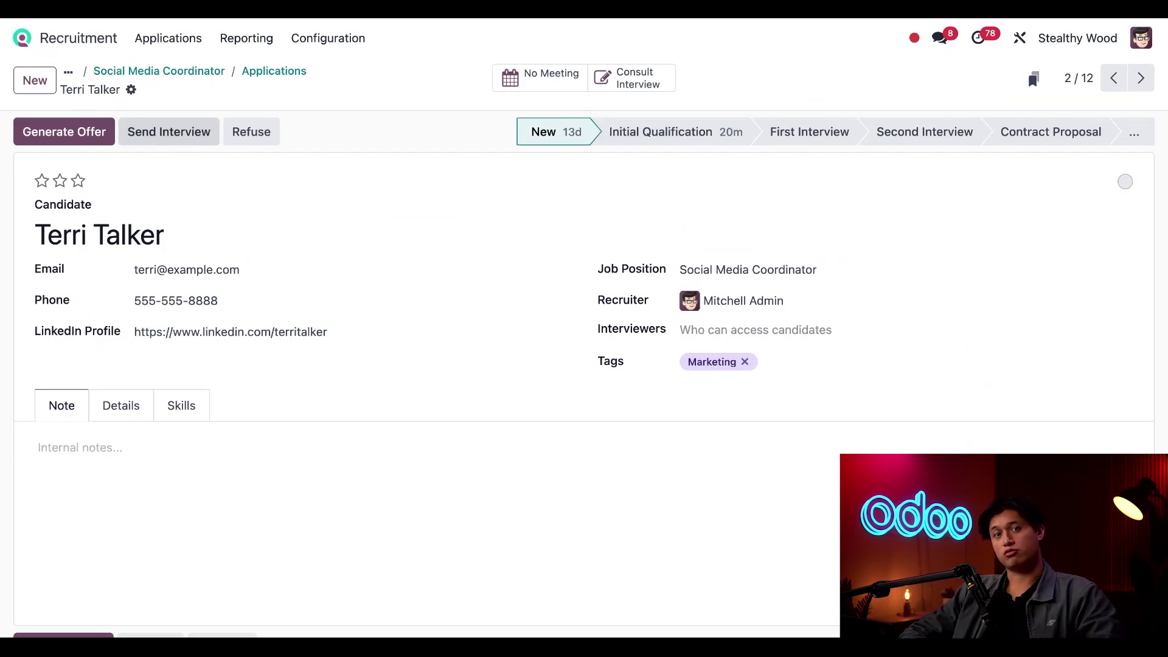
left_click(168, 131)
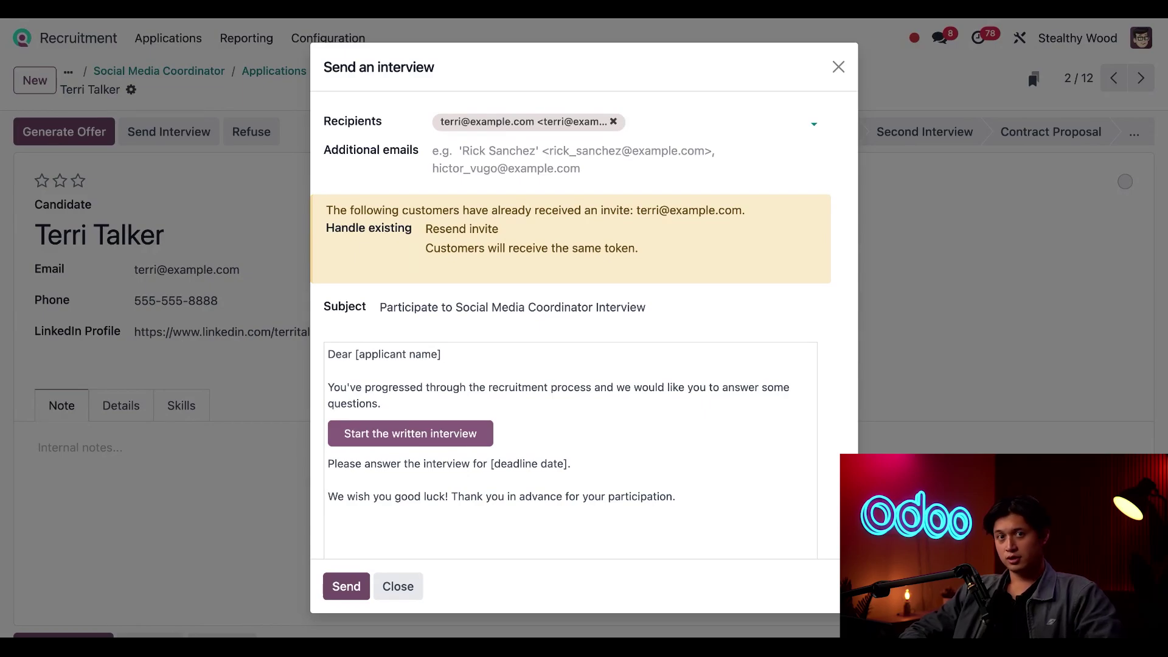
Send the interview invitation and check it appears in the applicant's chatter.
left_click(350, 590)
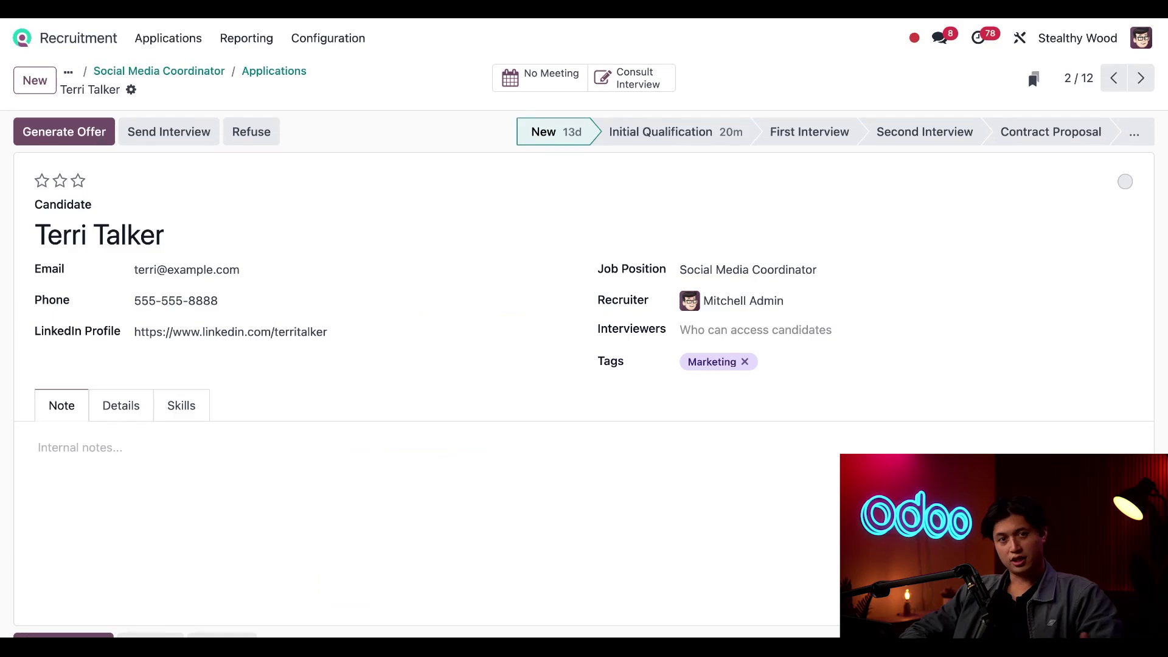
scroll(584, 377, "down", 8)
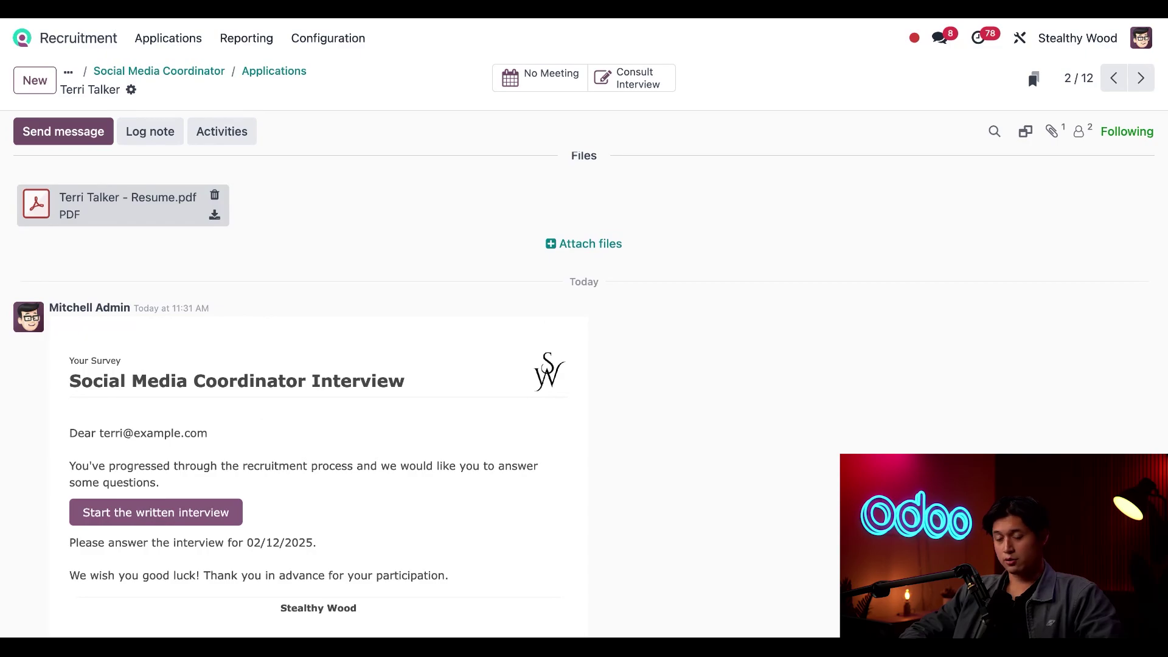
scroll(426, 364, "up", 8)
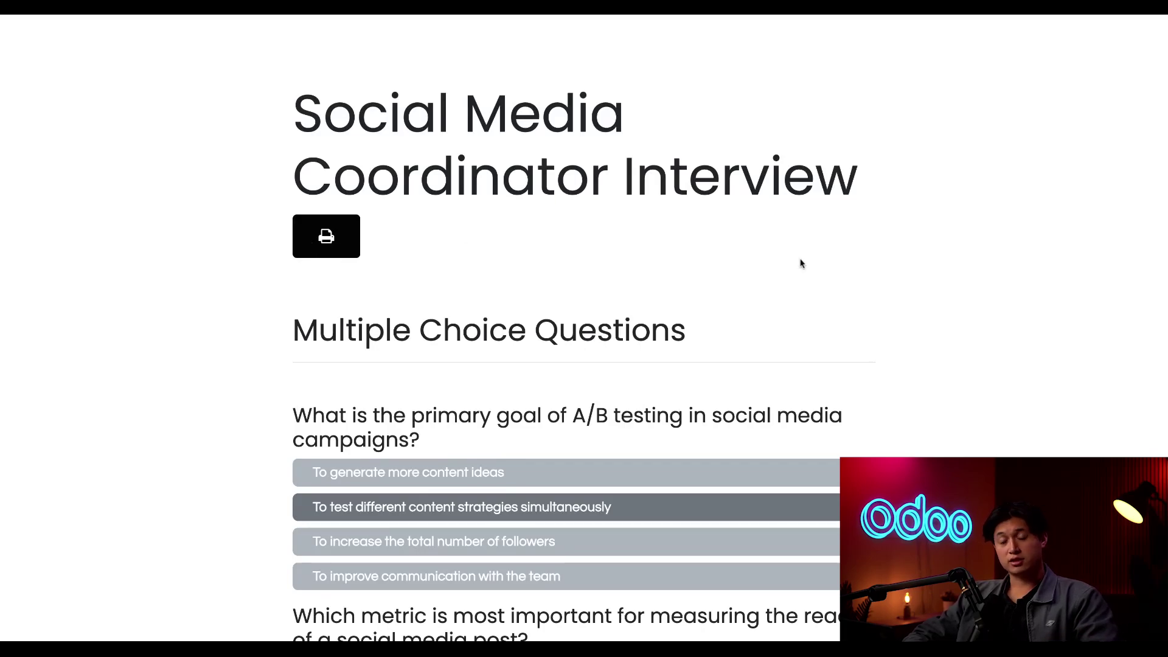
Scroll through the applicant's long-form answers down to their 'How do you handle trolls?' response.
scroll(923, 329, "down", 5)
scroll(925, 337, "down", 14)
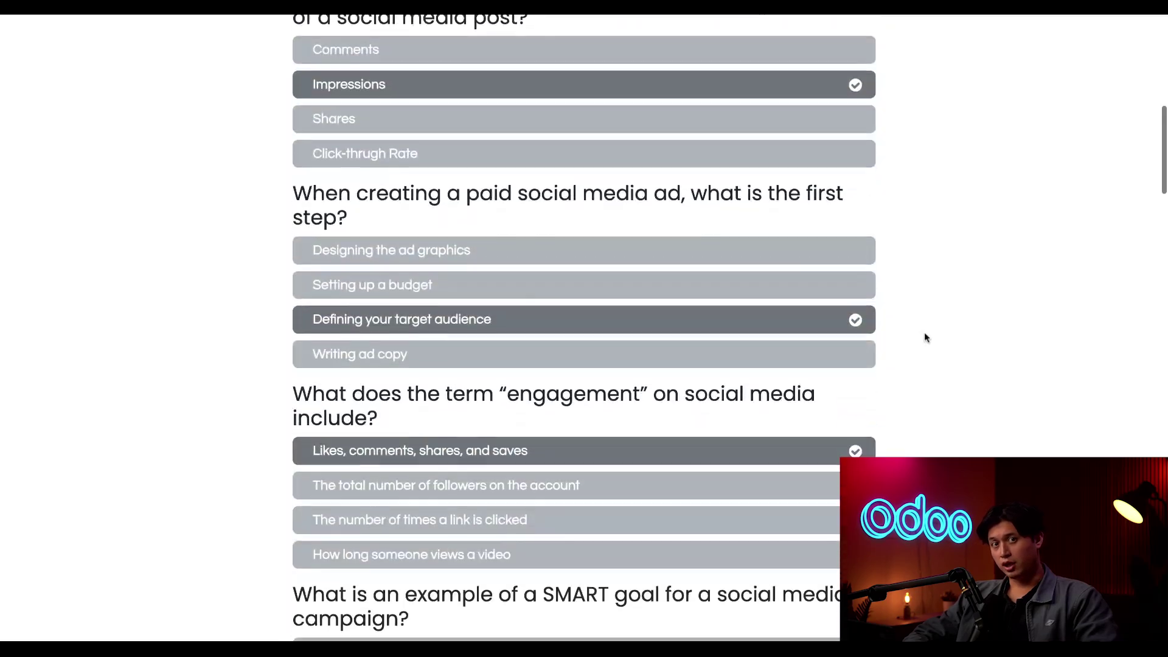
scroll(583, 328, "down", 20)
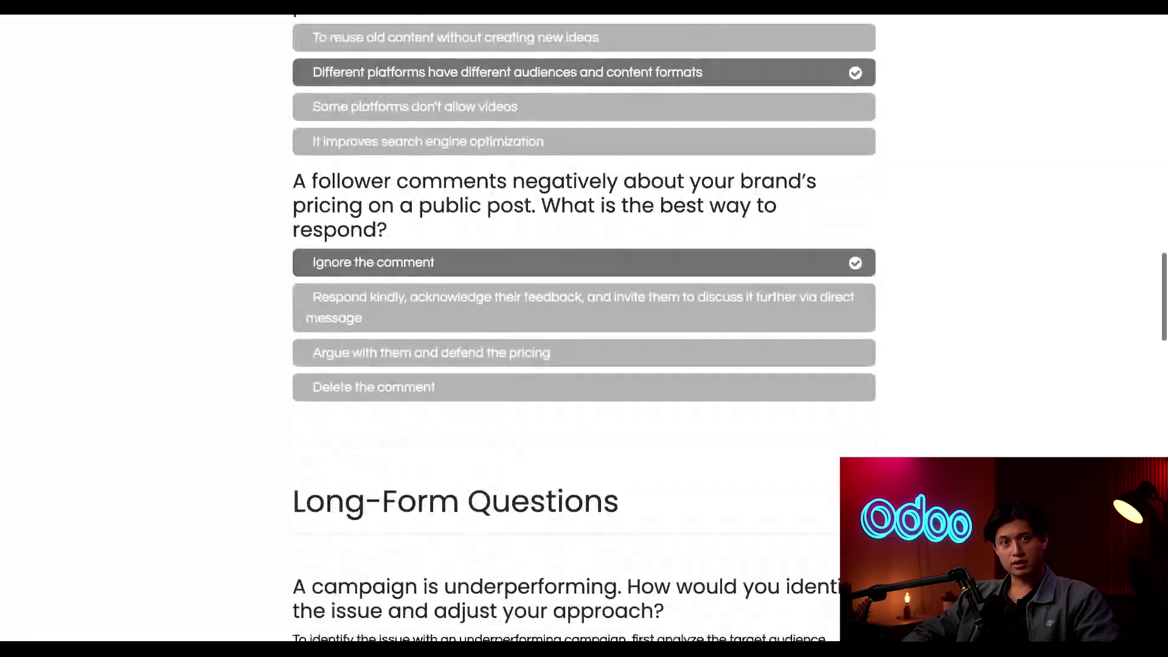
scroll(584, 328, "down", 15)
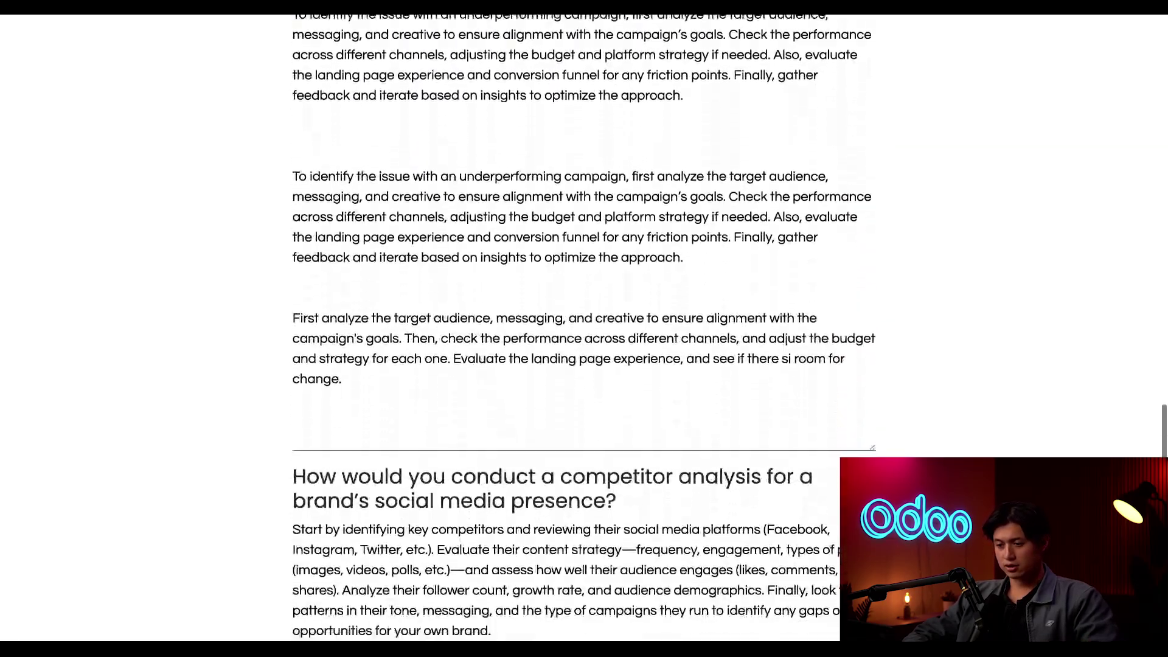
scroll(584, 328, "down", 3)
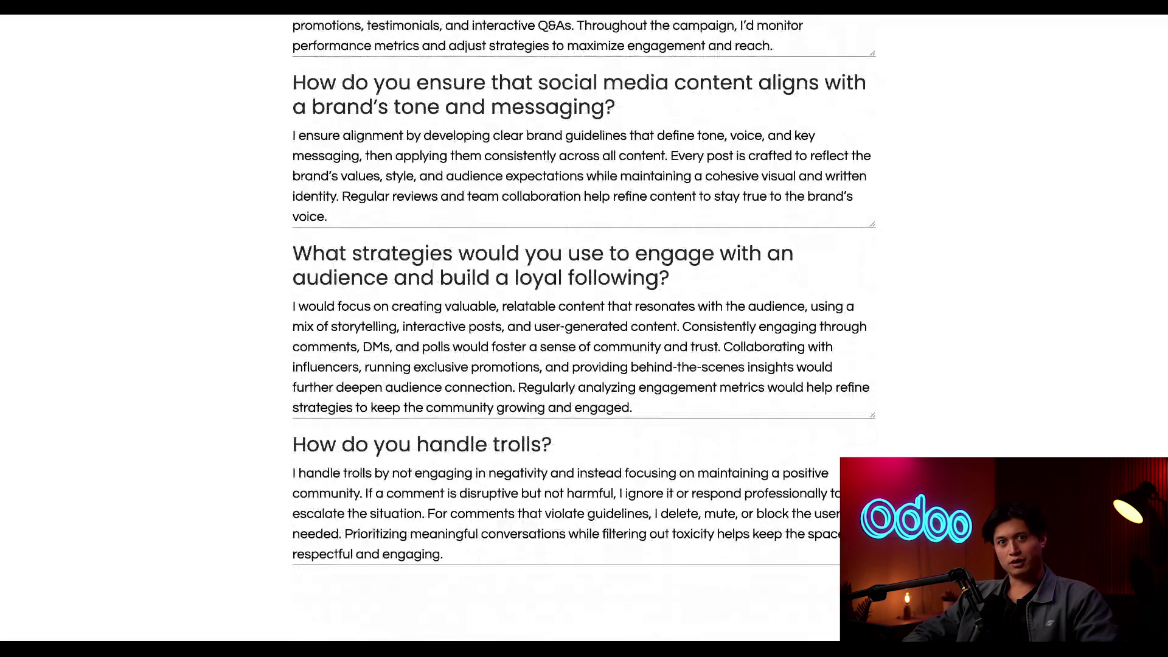